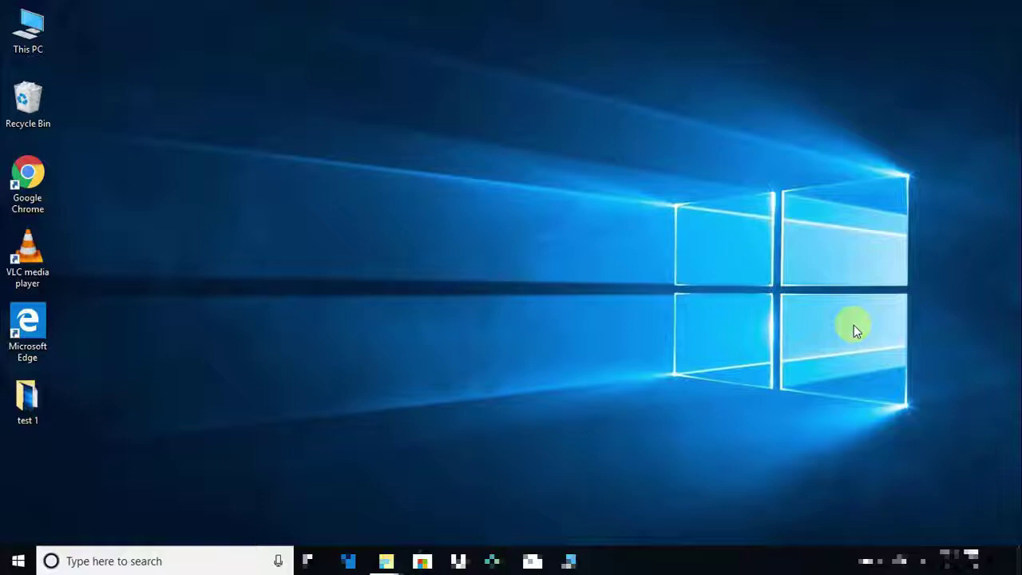
Launch Control Panel by searching 'control panel' from the taskbar.
click(124, 560)
text(c)
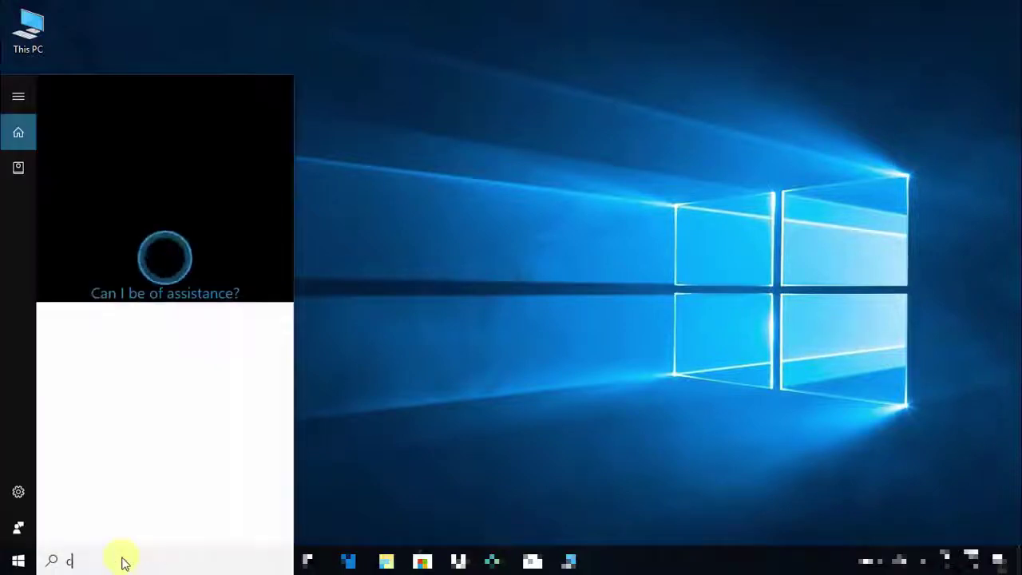
text(on)
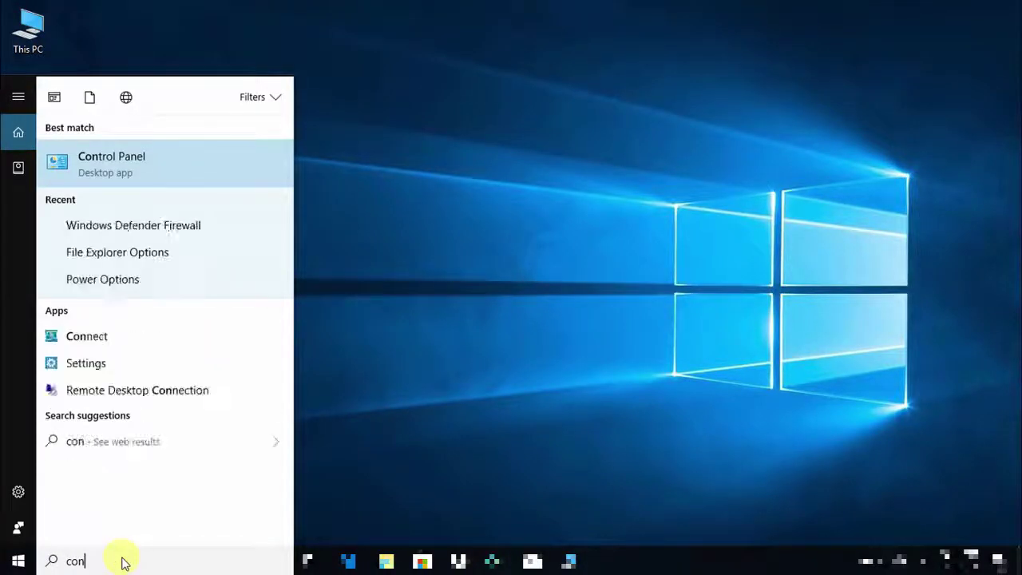
text(trol )
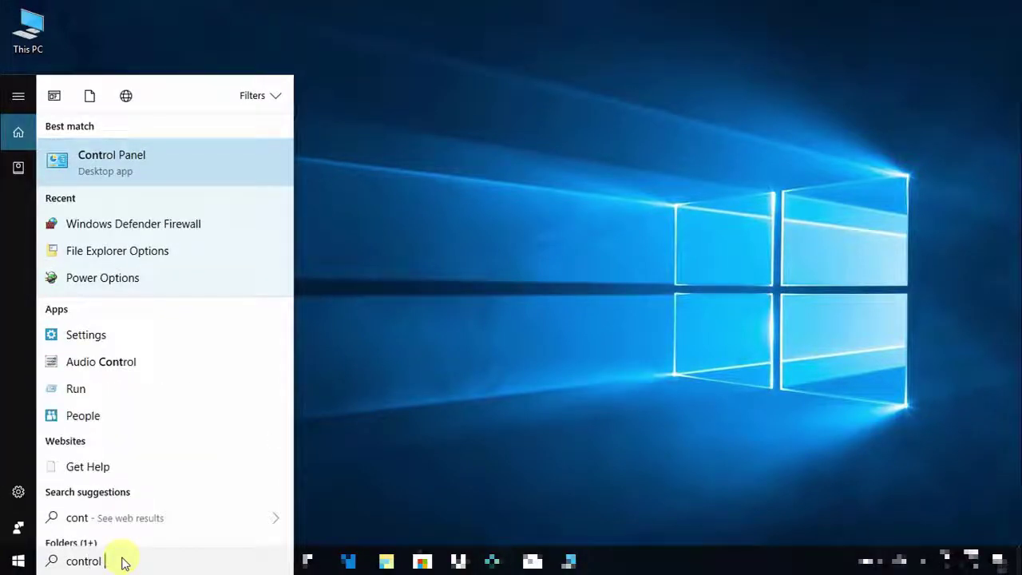
text(panel)
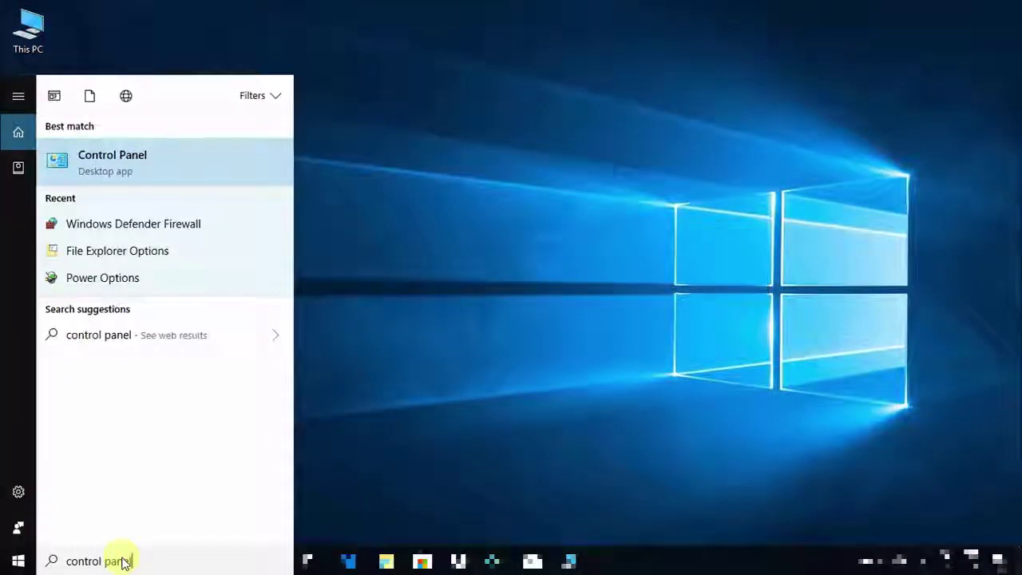
key(Return)
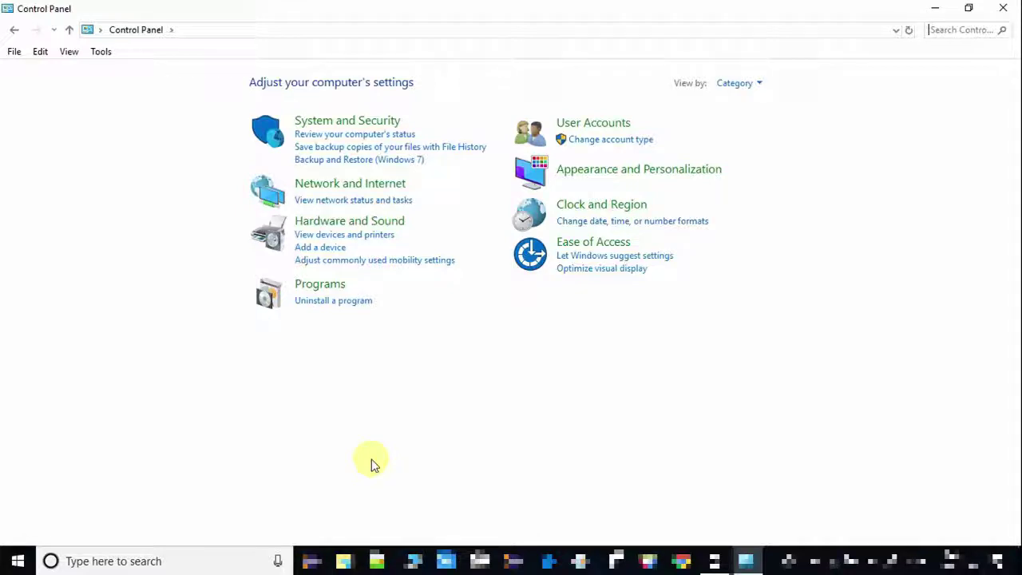
Switch Control Panel to Large icons view and open Windows Defender Firewall.
click(762, 85)
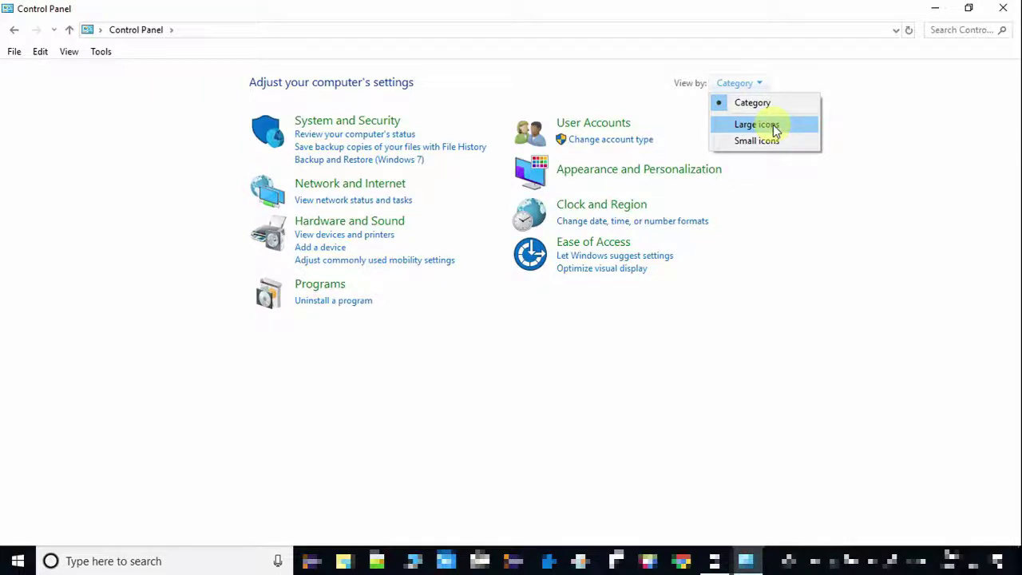
click(773, 124)
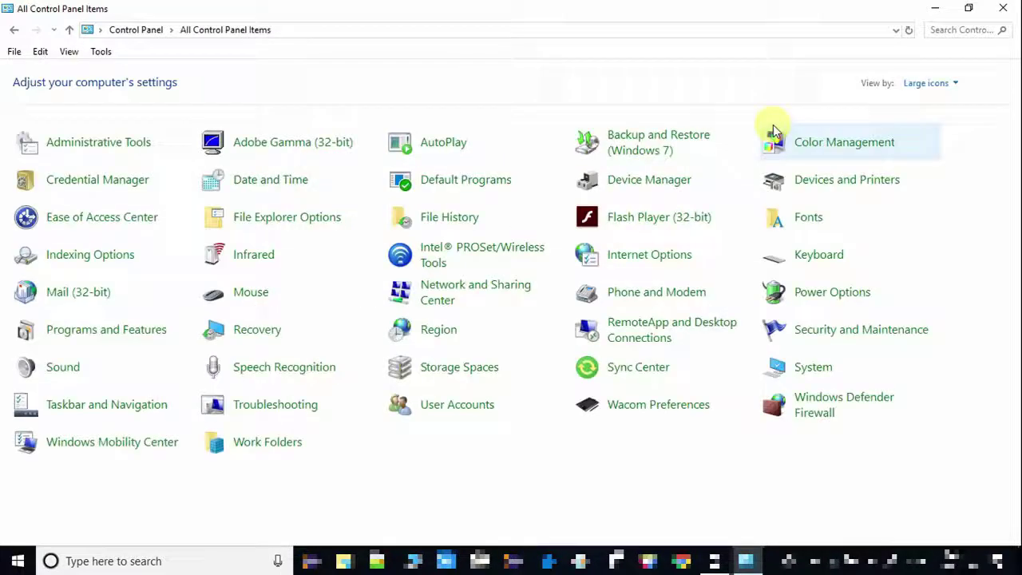
click(831, 409)
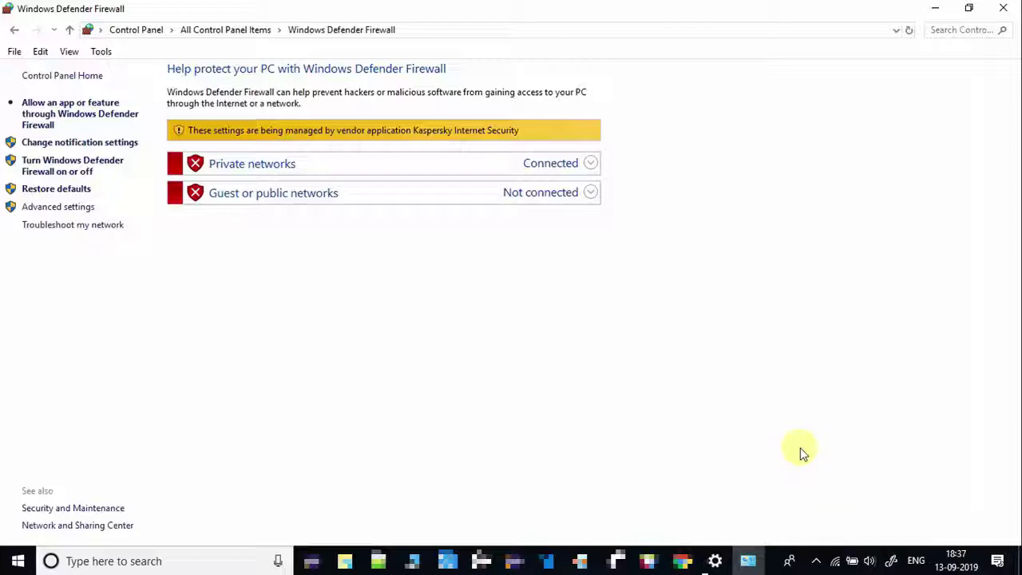
Reveal the hidden system-tray icons to reach Kaspersky.
click(817, 562)
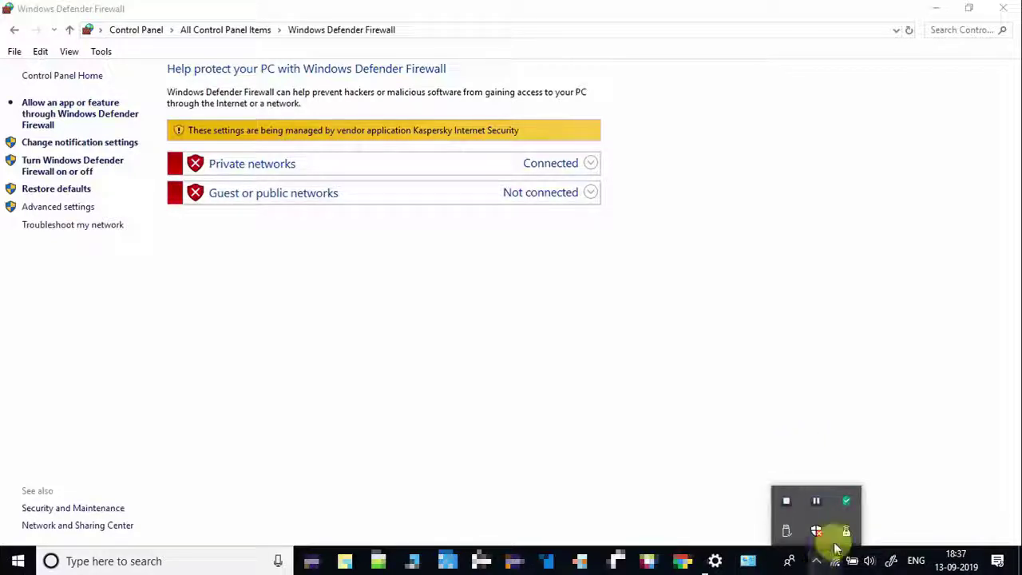
Switch Kaspersky's Firewall component Off under Settings > Protection, then minimise the window.
right_click(849, 503)
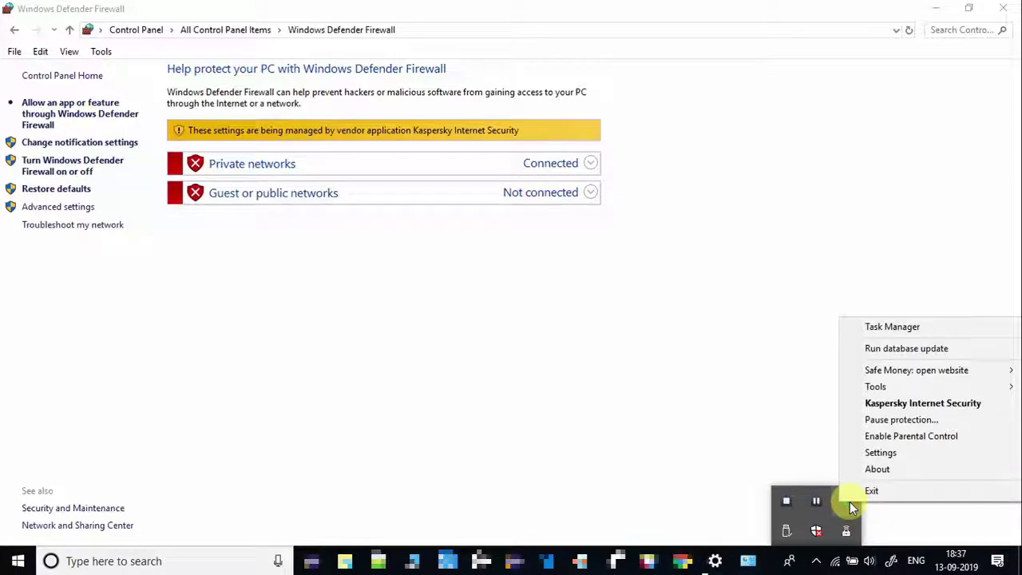
click(883, 453)
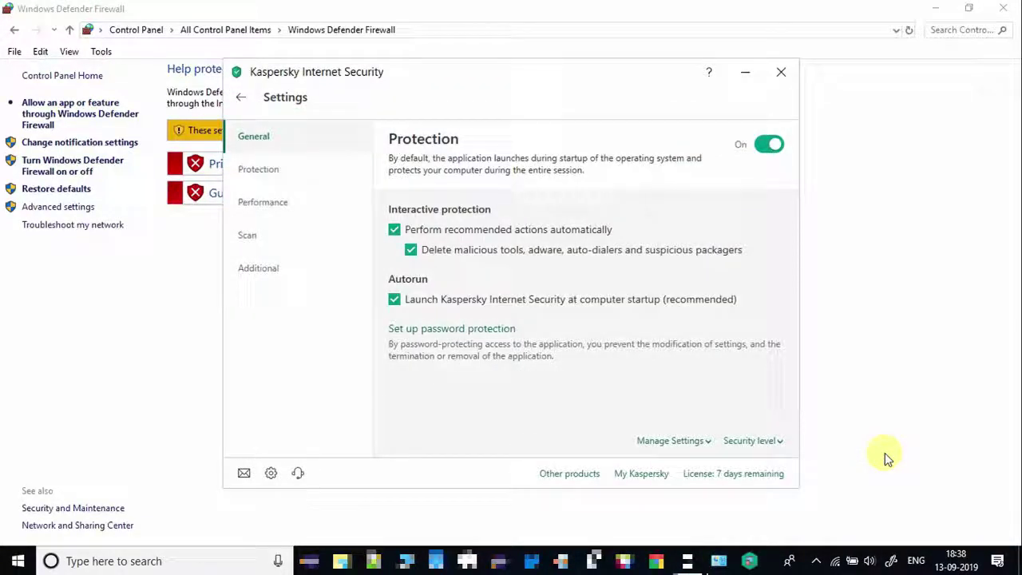
click(271, 180)
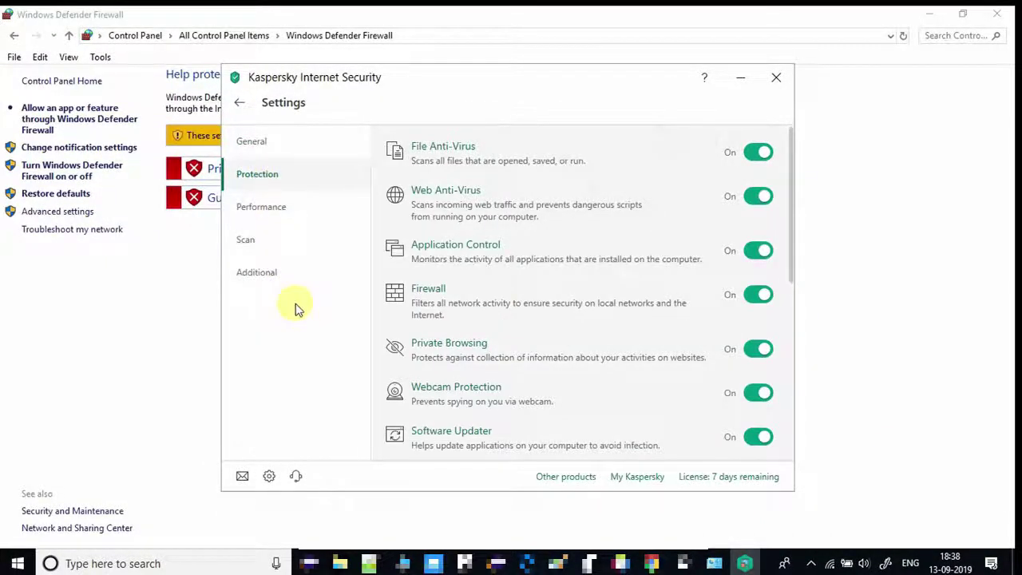
drag(447, 108, 549, 106)
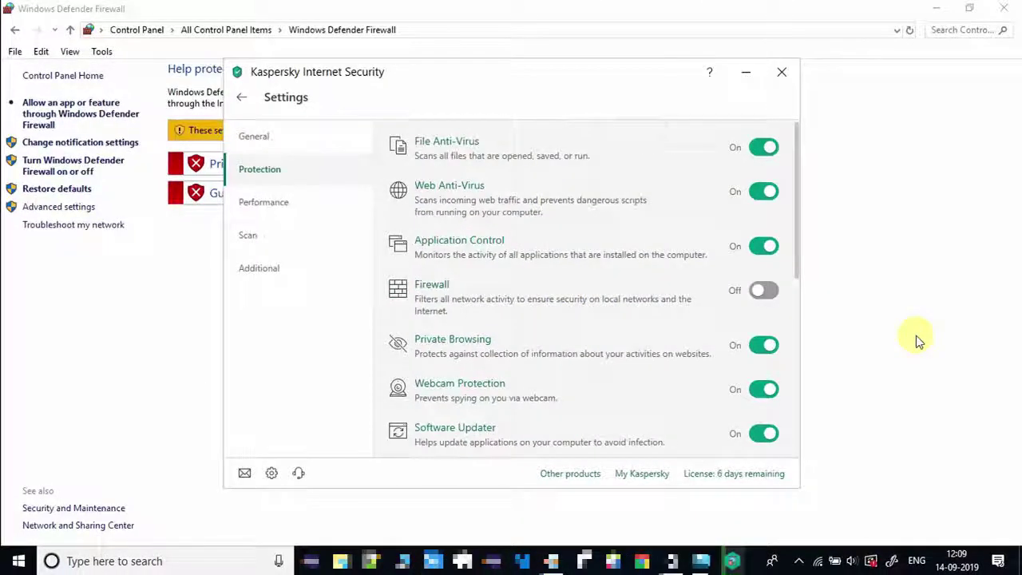
click(759, 296)
click(747, 74)
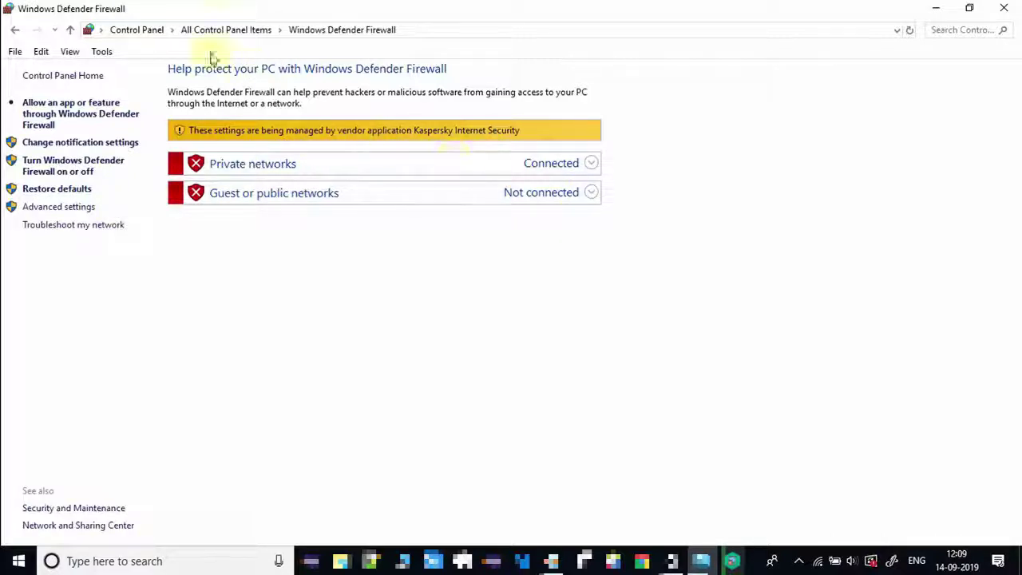
Reload the Windows Defender Firewall page and expand the Guest or public networks details.
click(16, 34)
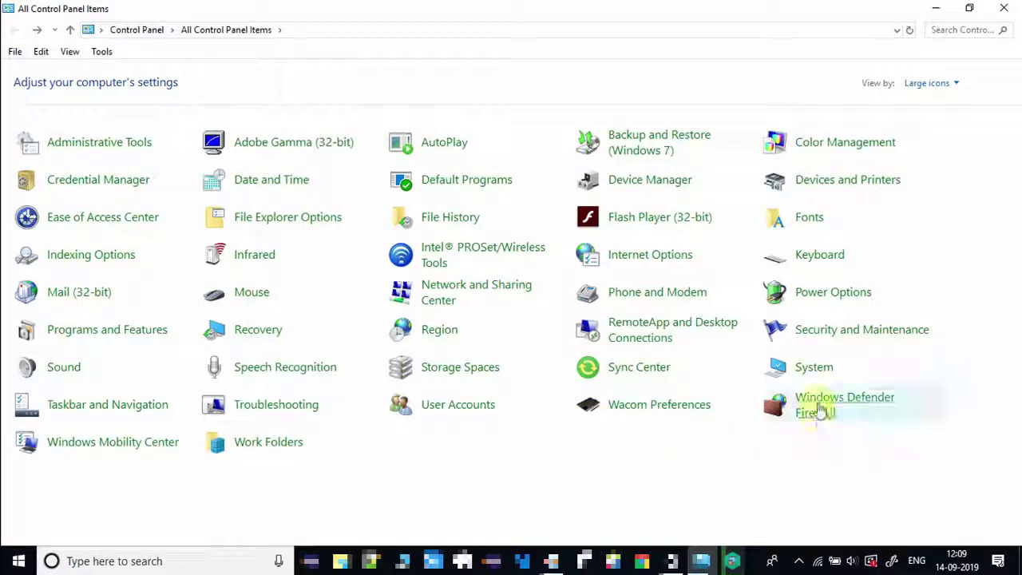
click(822, 399)
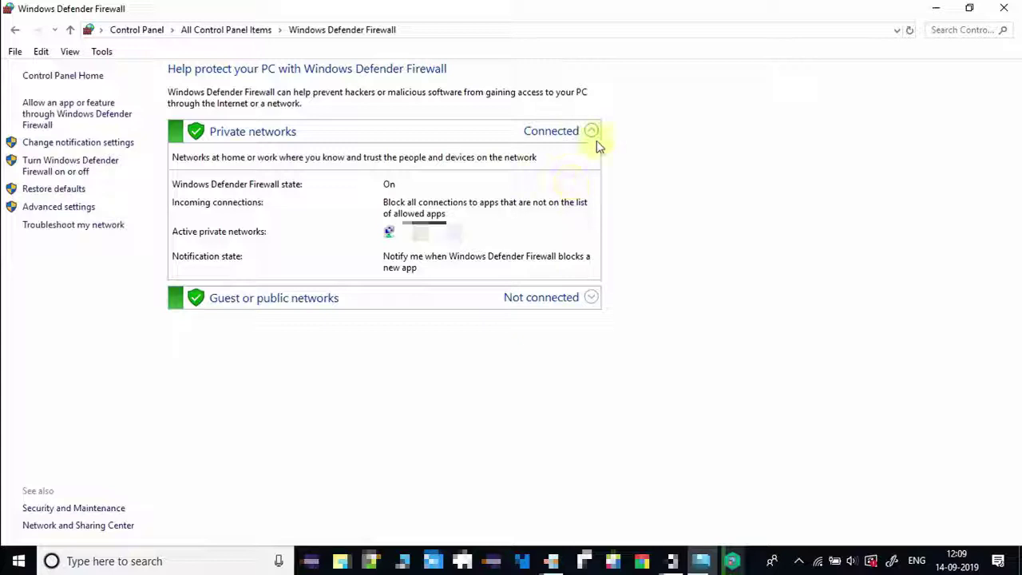
click(591, 298)
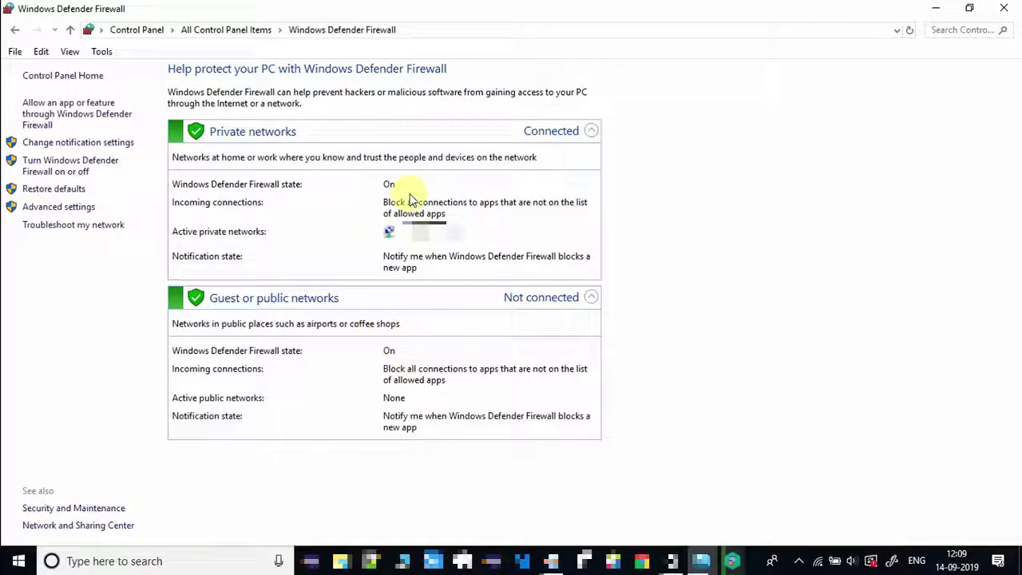
Select Turn off Windows Defender Firewall for private and public networks and confirm with OK.
click(71, 165)
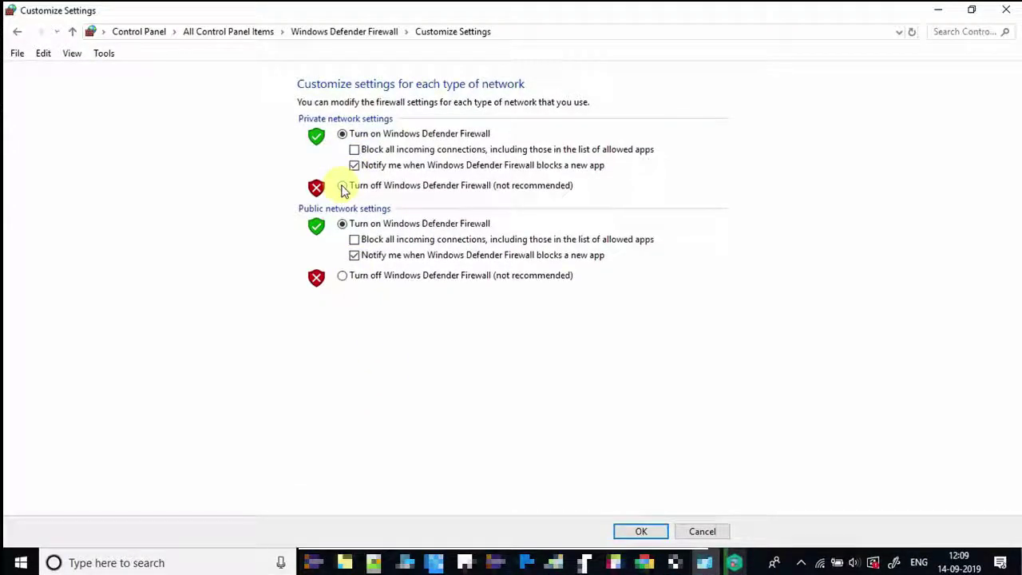
click(342, 187)
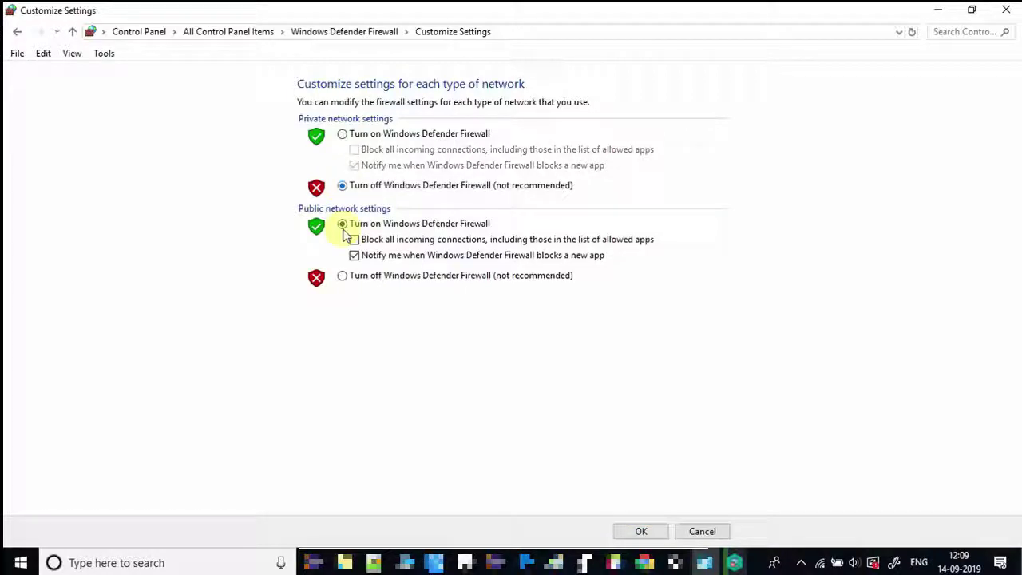
click(342, 275)
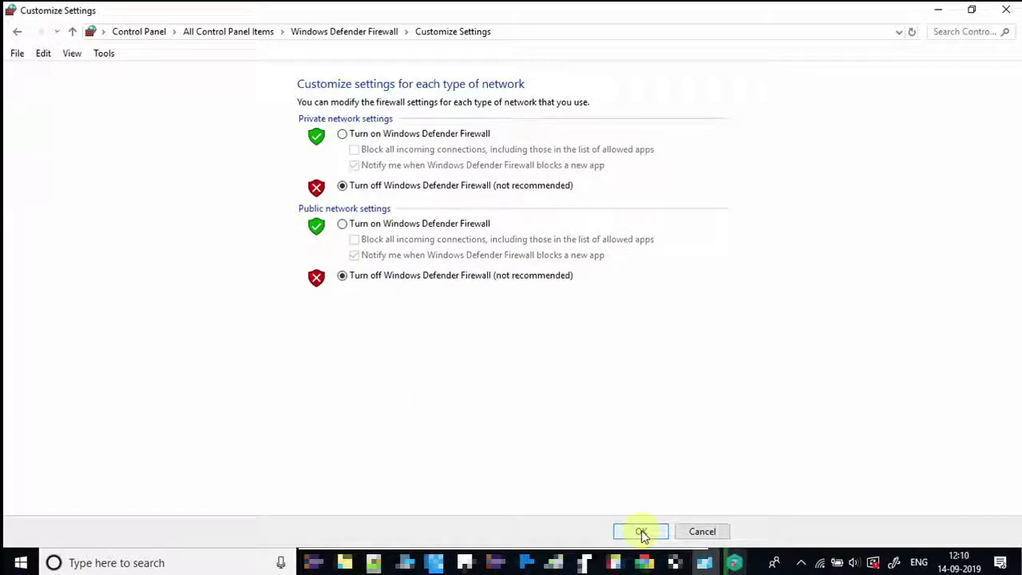
click(641, 531)
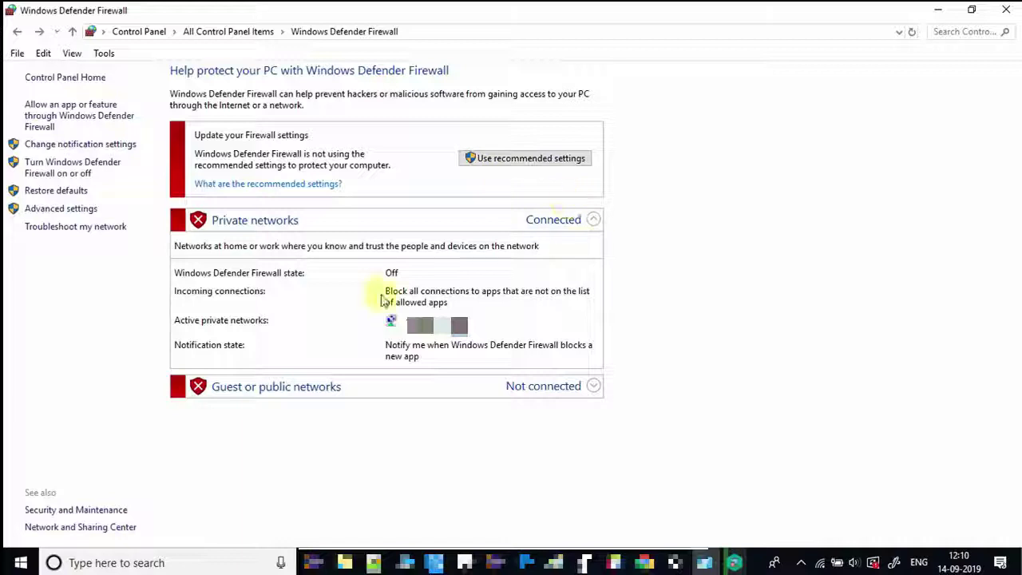
Expand the public network details, then reopen the firewall on/off settings page.
click(592, 387)
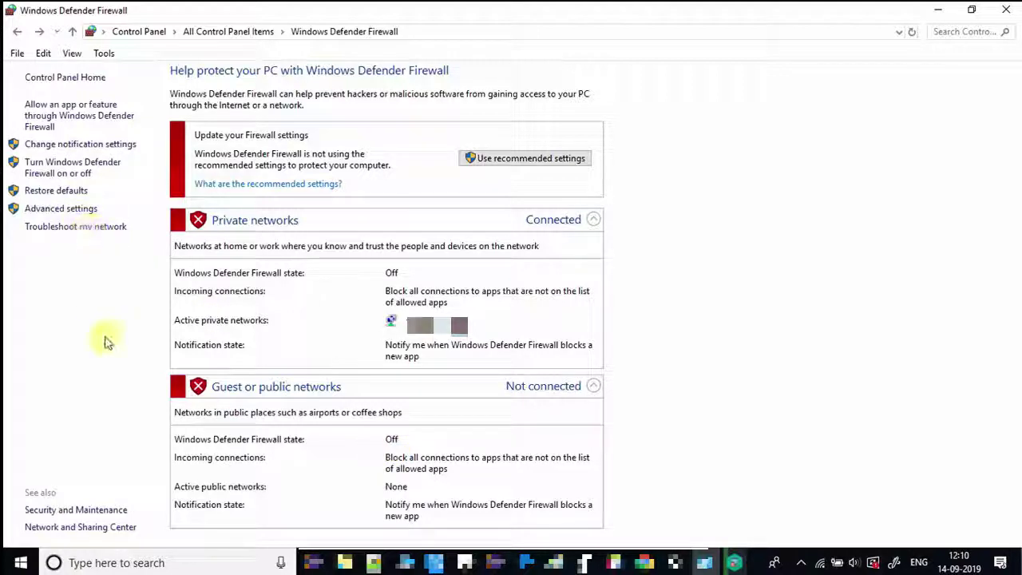
click(69, 172)
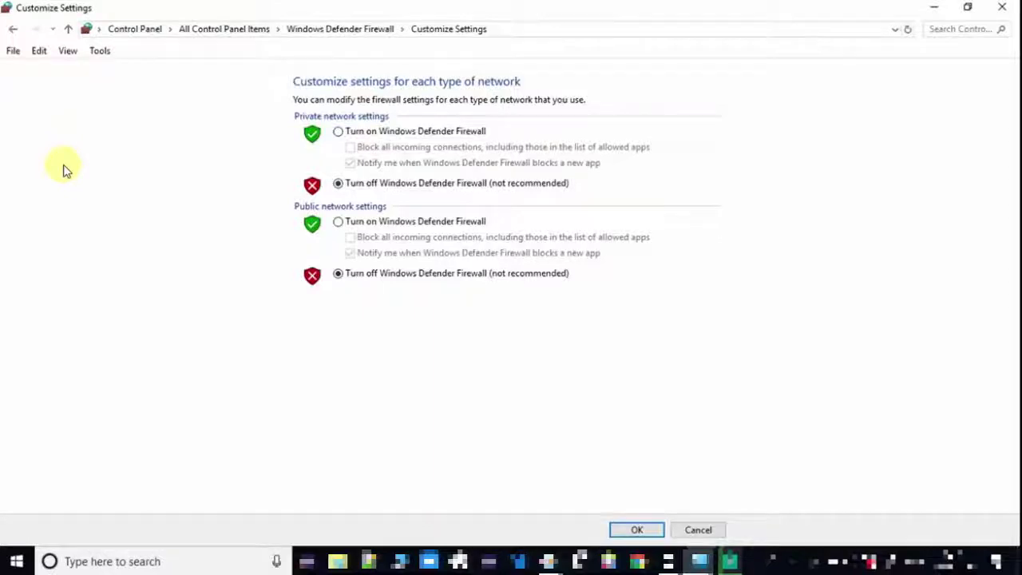
Select Turn on for private and public networks, confirm with OK, and expand public details.
click(339, 133)
click(340, 223)
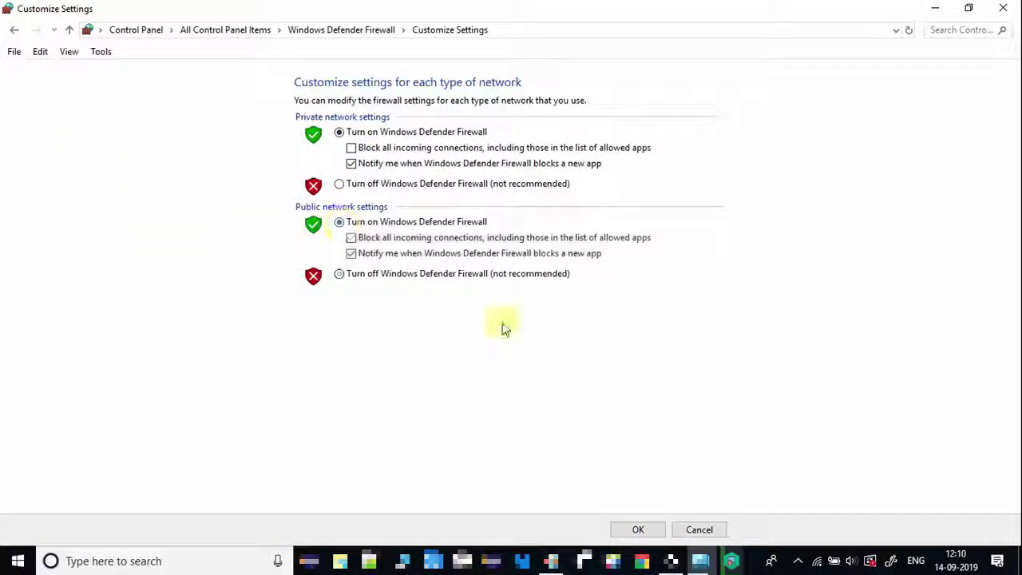
click(639, 529)
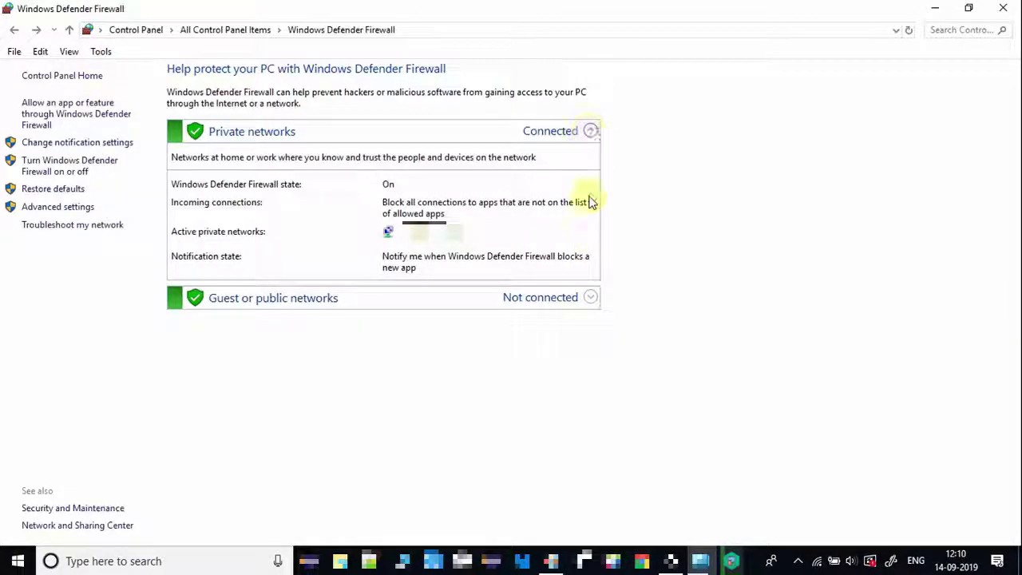
click(589, 298)
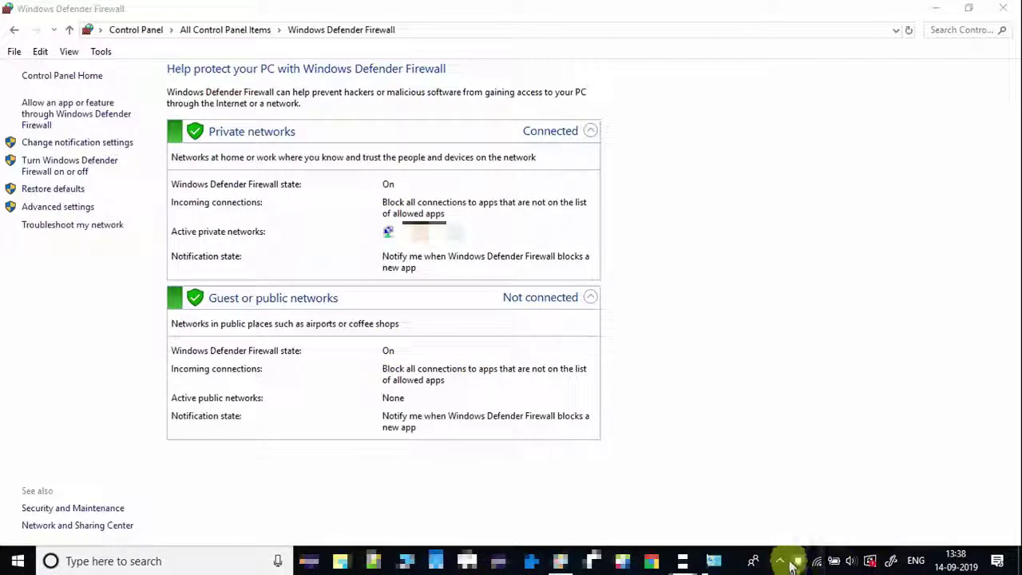
click(780, 561)
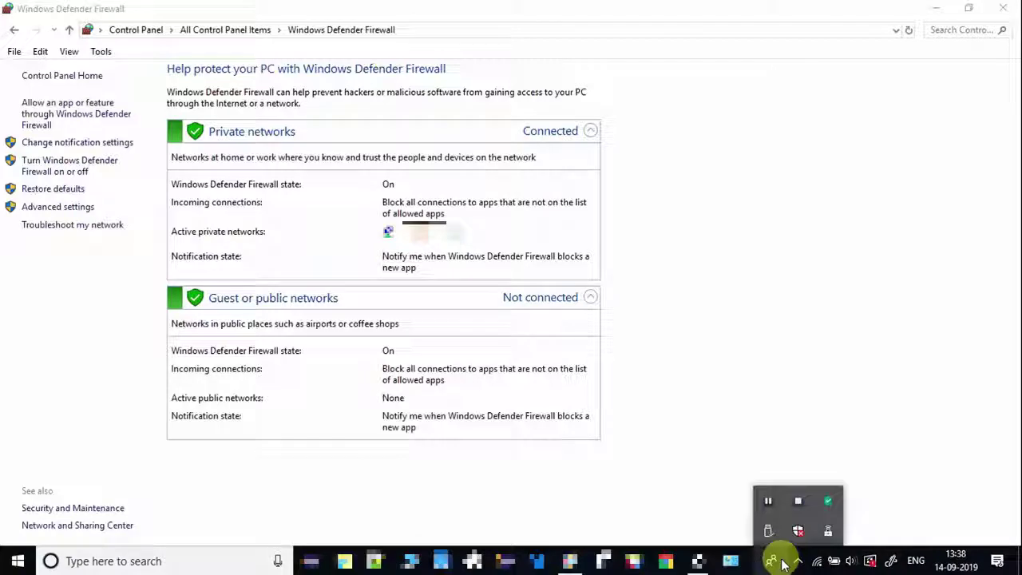
right_click(828, 504)
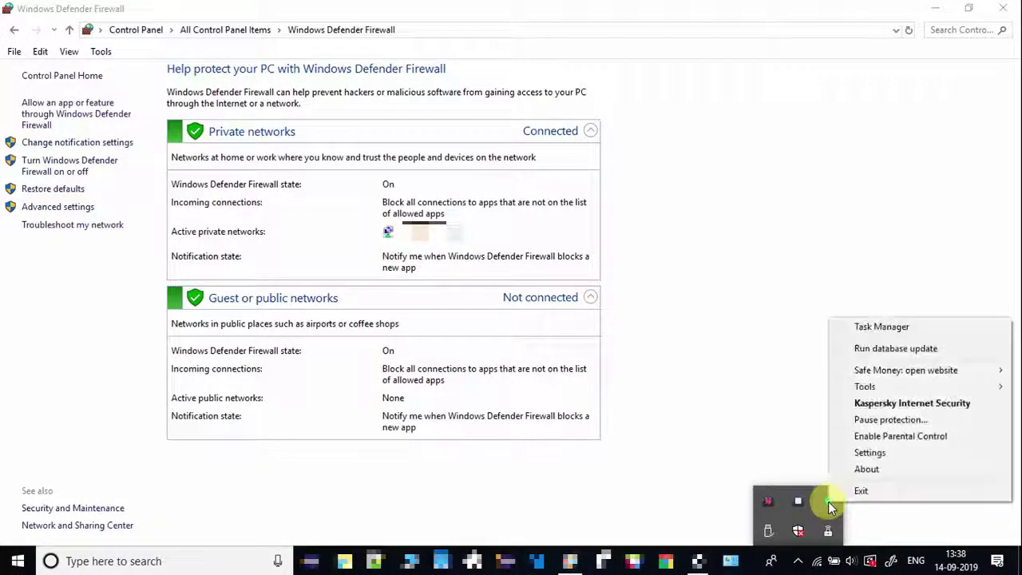
click(862, 453)
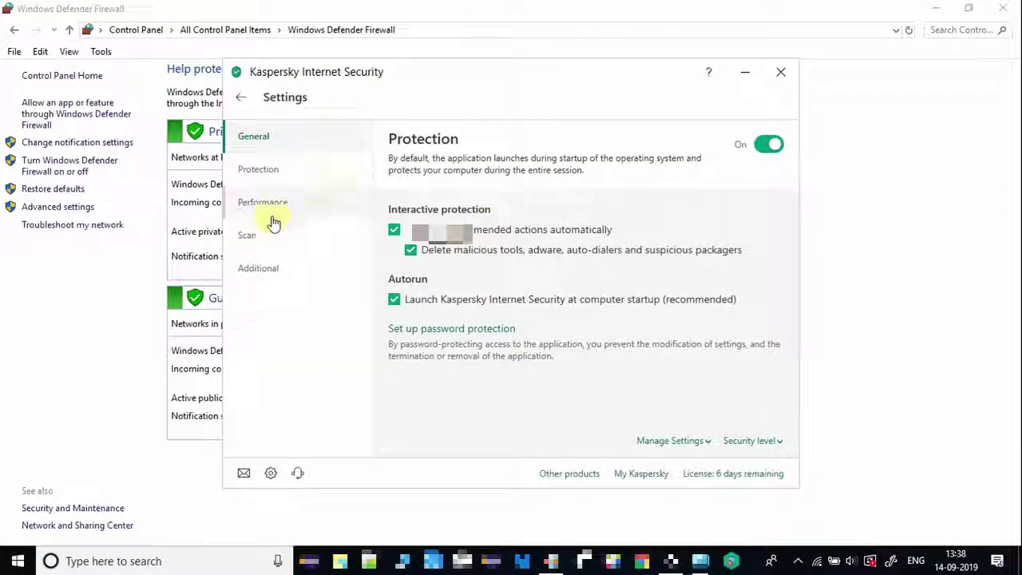
click(285, 170)
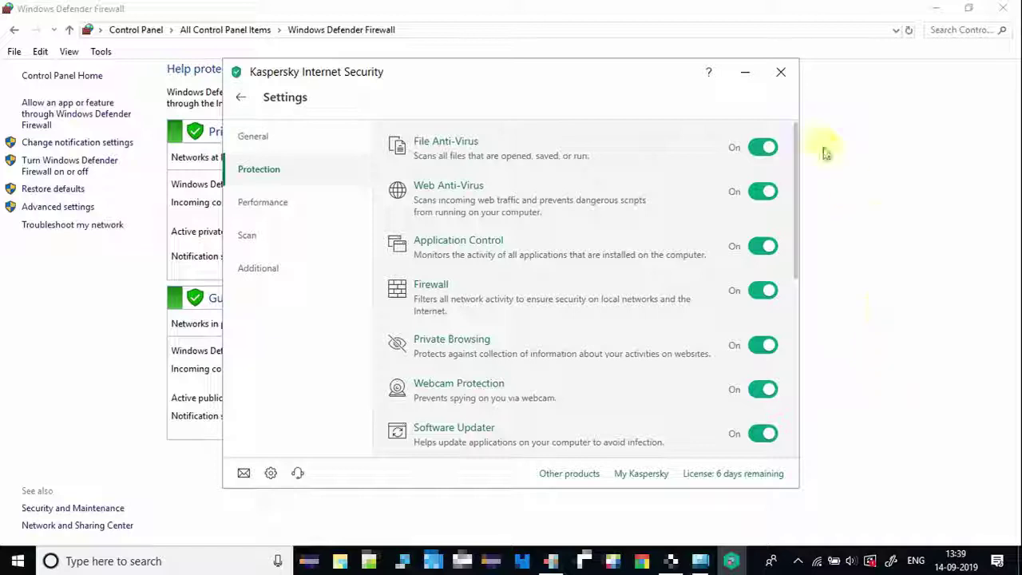
click(778, 79)
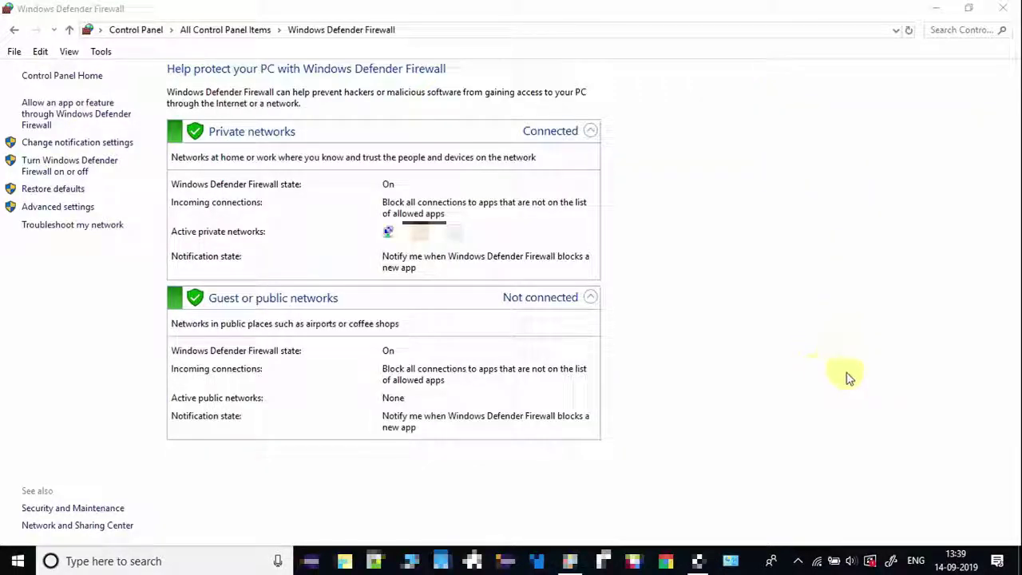